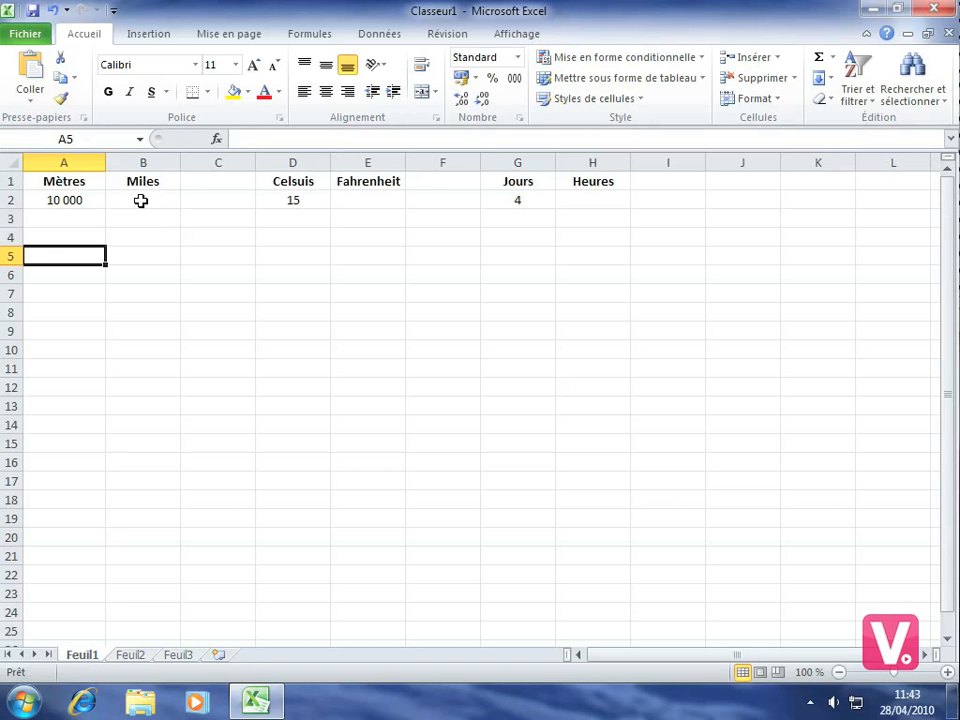
# Enter =CONVERT(A2;"m";"mi") in cell B2 to convert the metres value into miles.
pyautogui.click(131, 199)
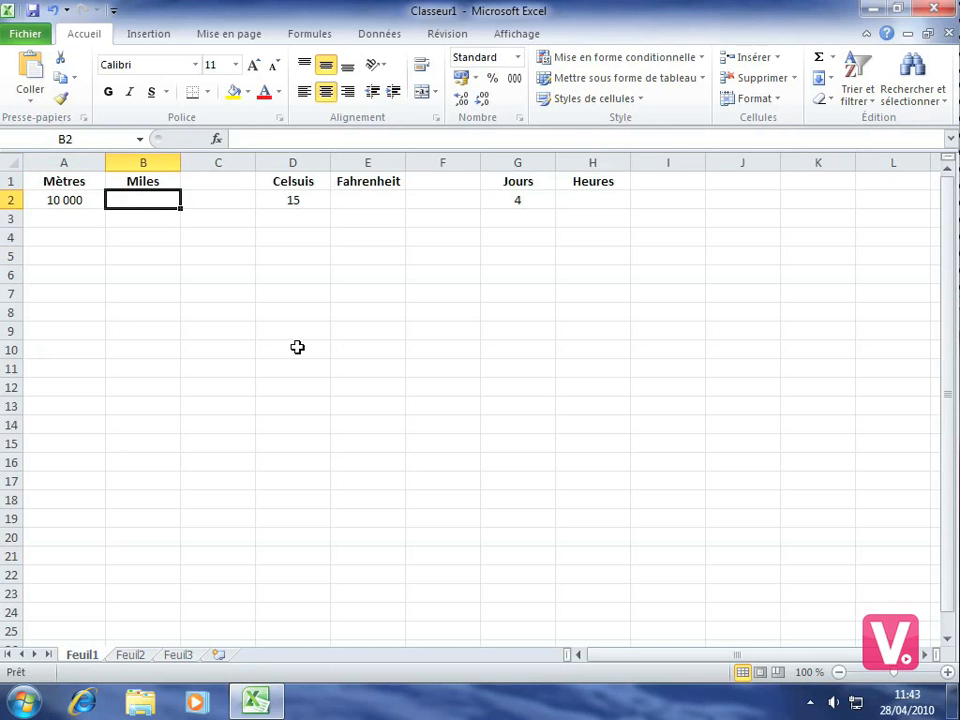
pyautogui.write('=')
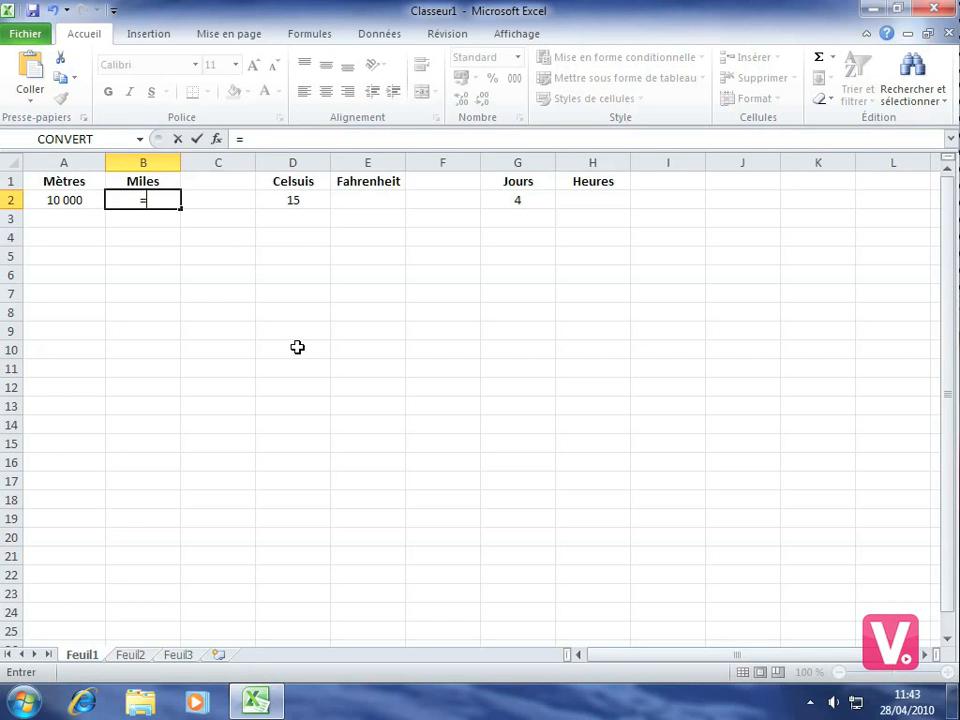
pyautogui.write('con')
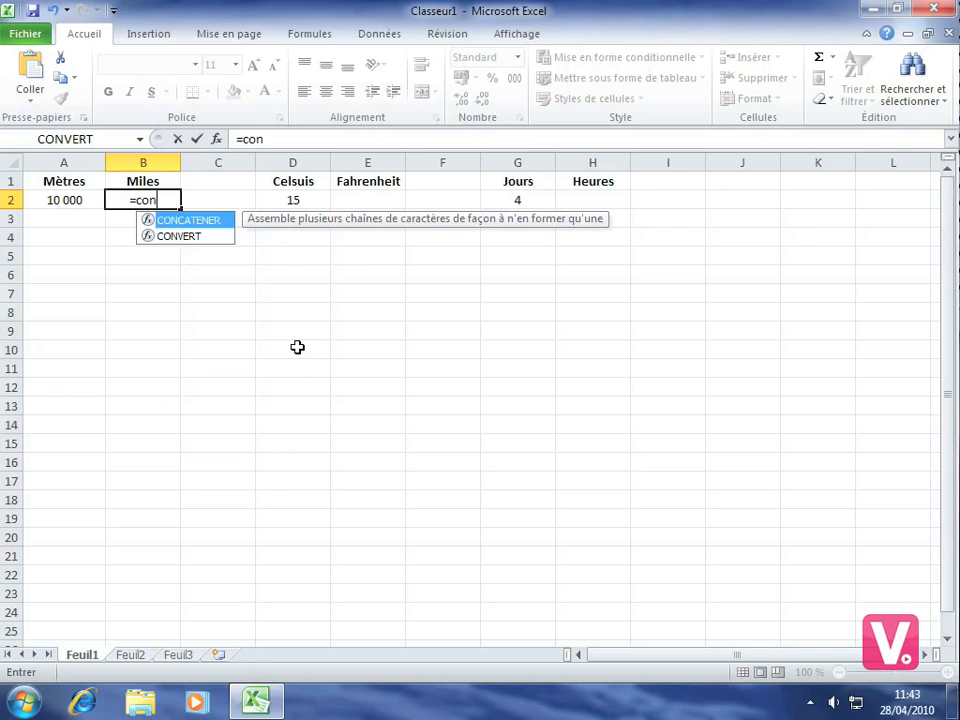
pyautogui.write('ve')
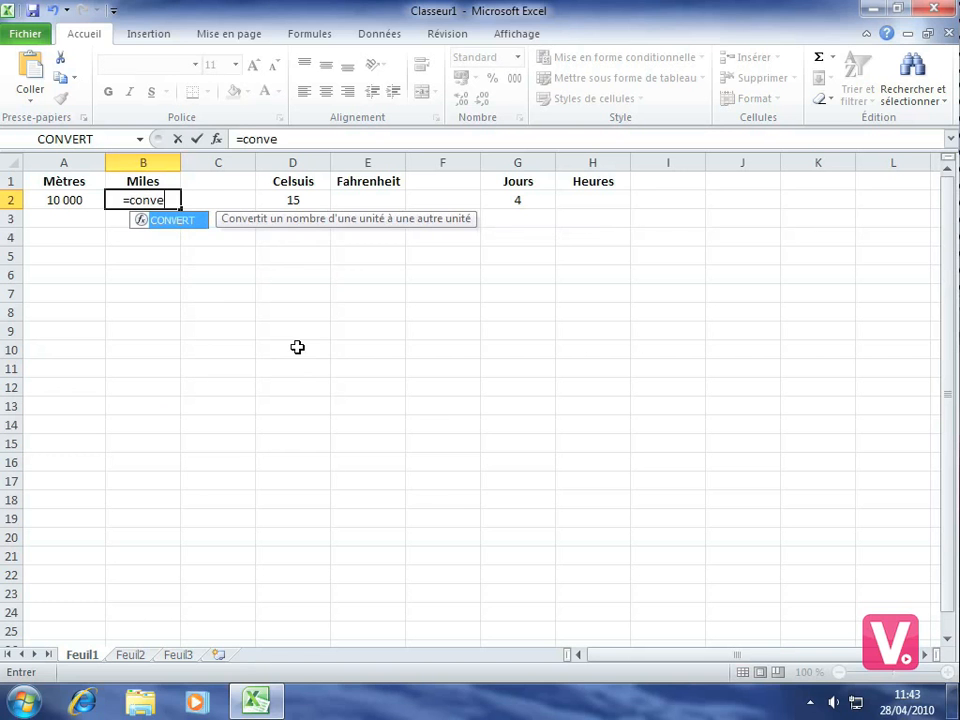
pyautogui.doubleClick(170, 220)
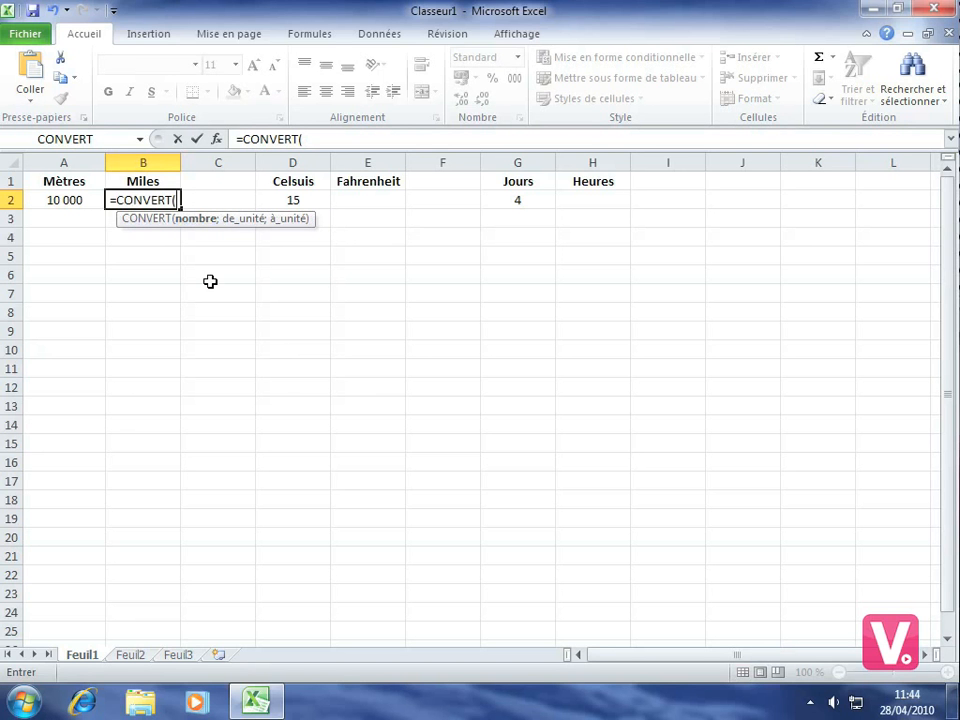
pyautogui.click(64, 199)
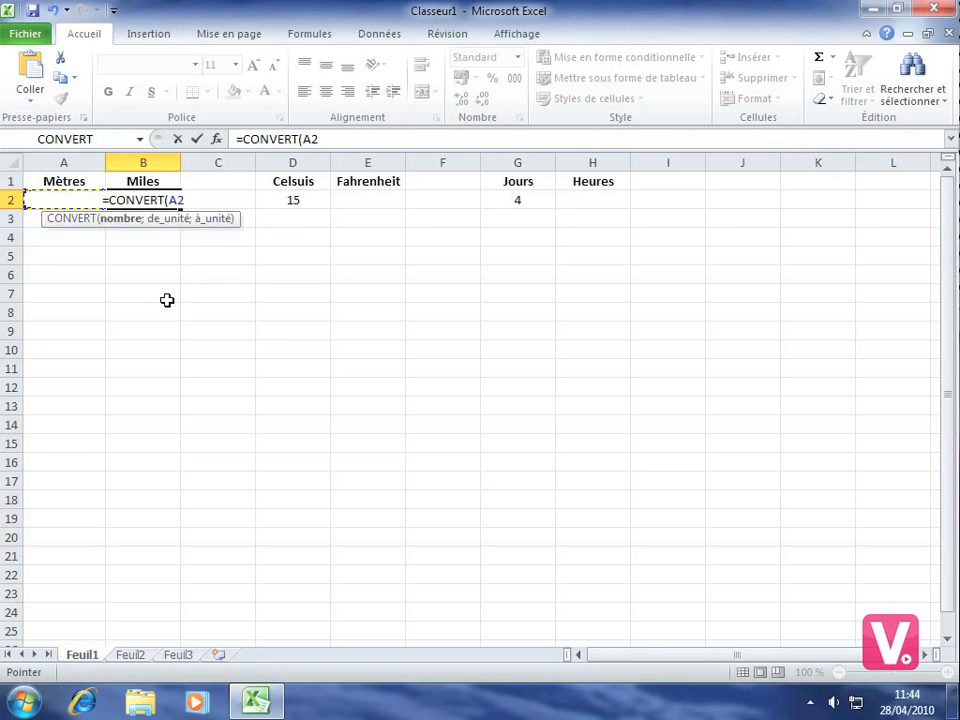
pyautogui.write(';')
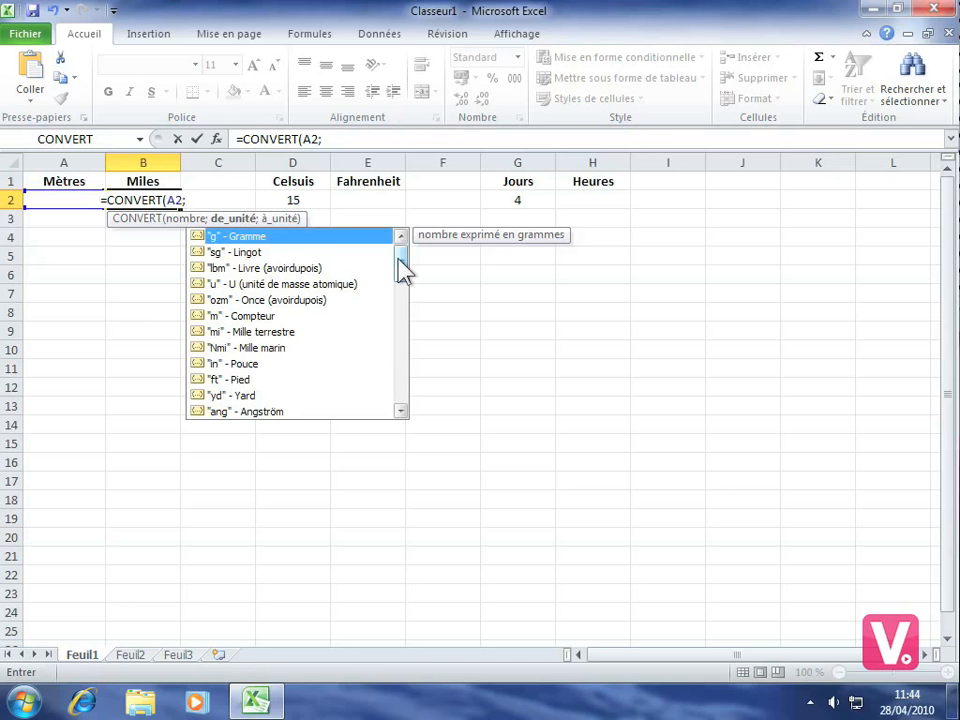
pyautogui.moveTo(399, 263); pyautogui.dragTo(402, 266)
pyautogui.doubleClick(266, 315)
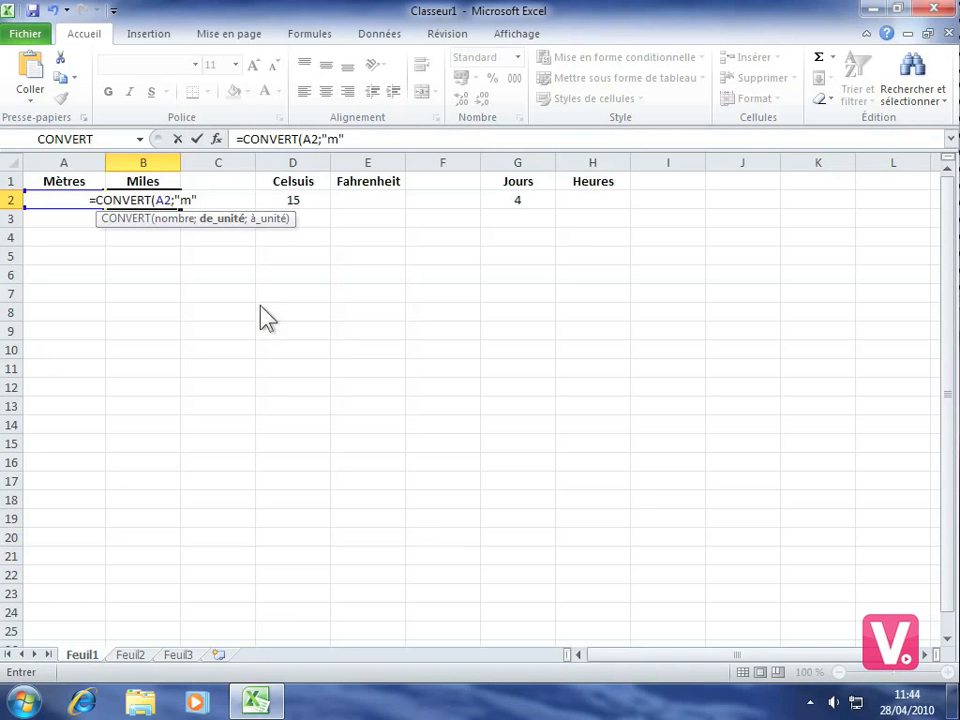
pyautogui.write(';')
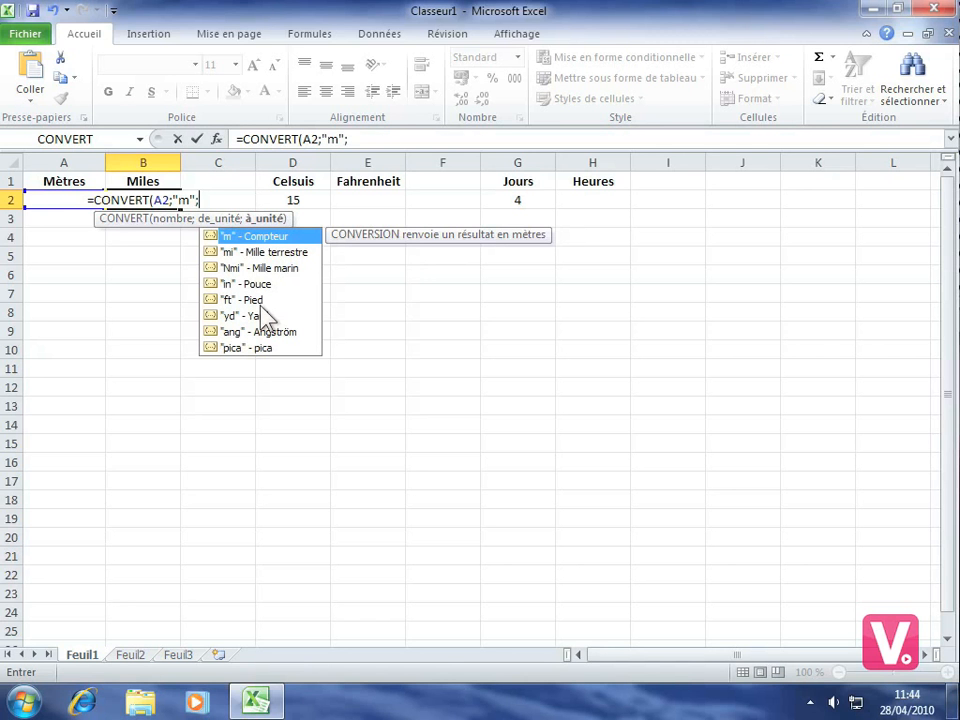
pyautogui.click(280, 254)
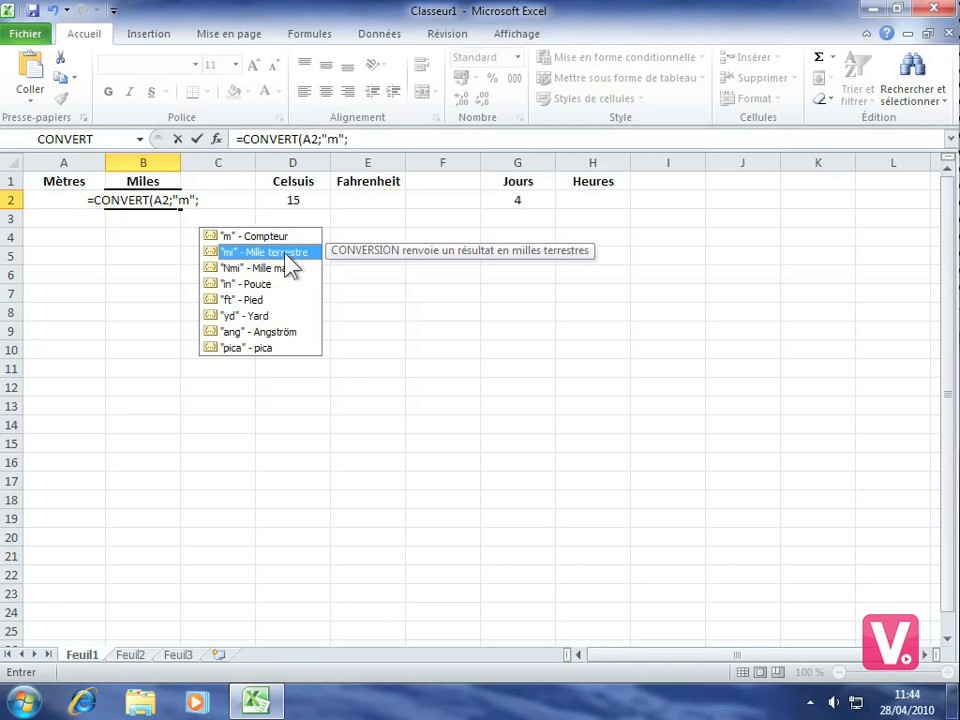
pyautogui.doubleClick(267, 251)
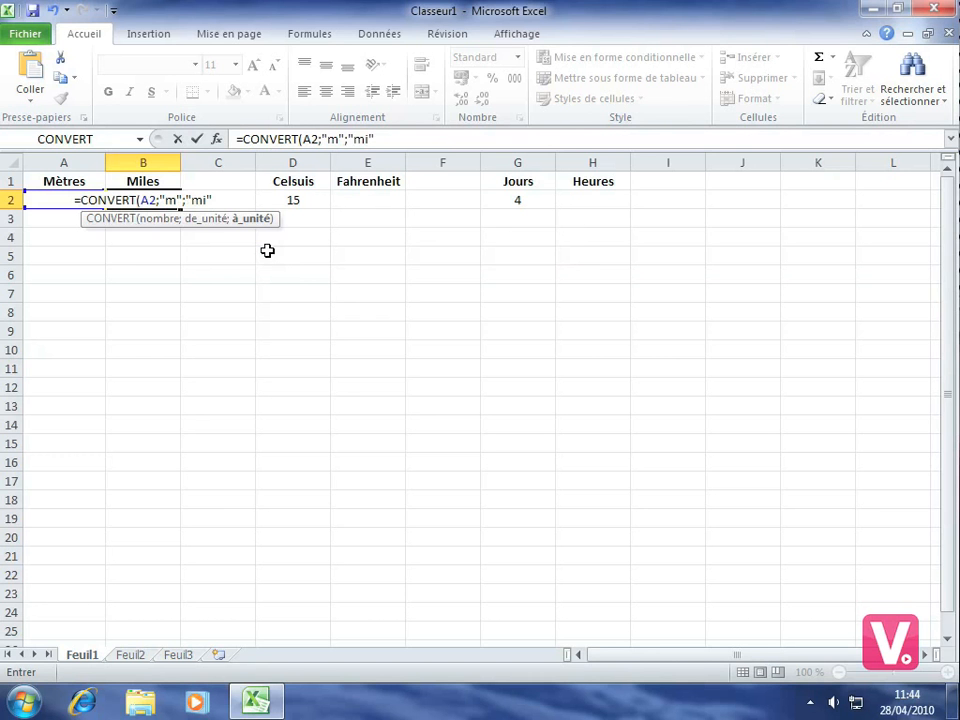
pyautogui.write(')')
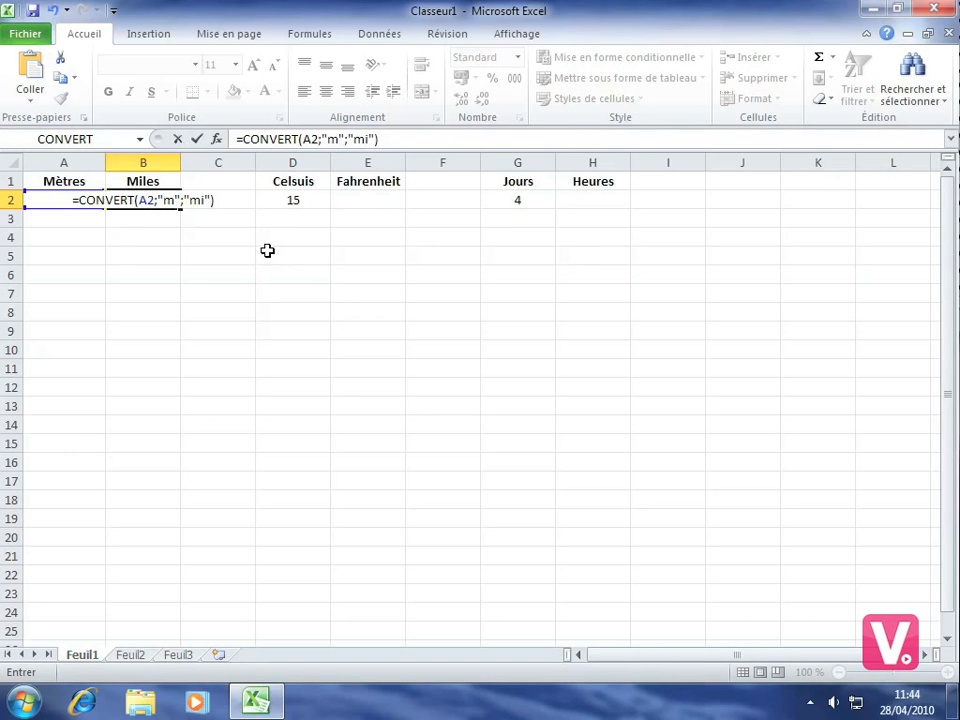
pyautogui.press('Return')
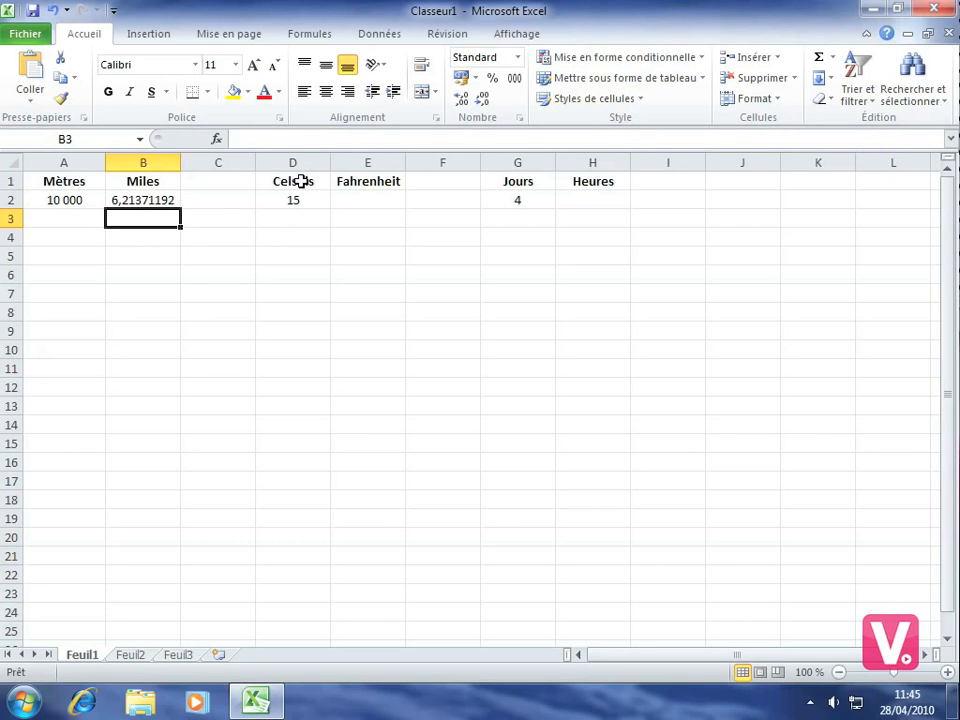
# Enter =CONVERT(D2;"C";"F") in cell E2 to convert the Celsius temperature into Fahrenheit.
pyautogui.click(367, 200)
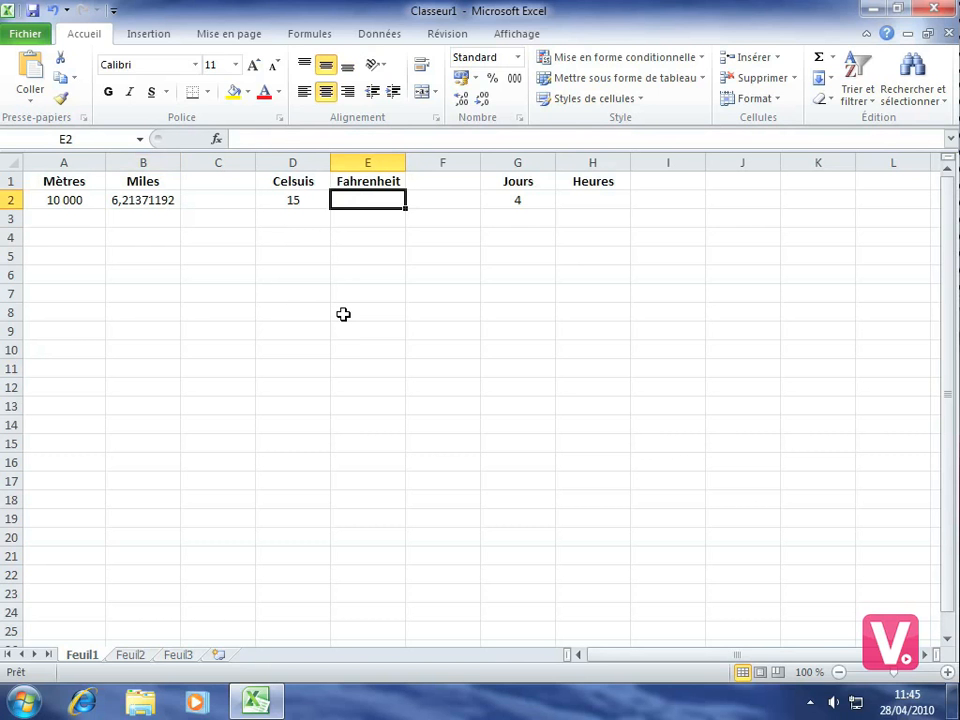
pyautogui.write('=co')
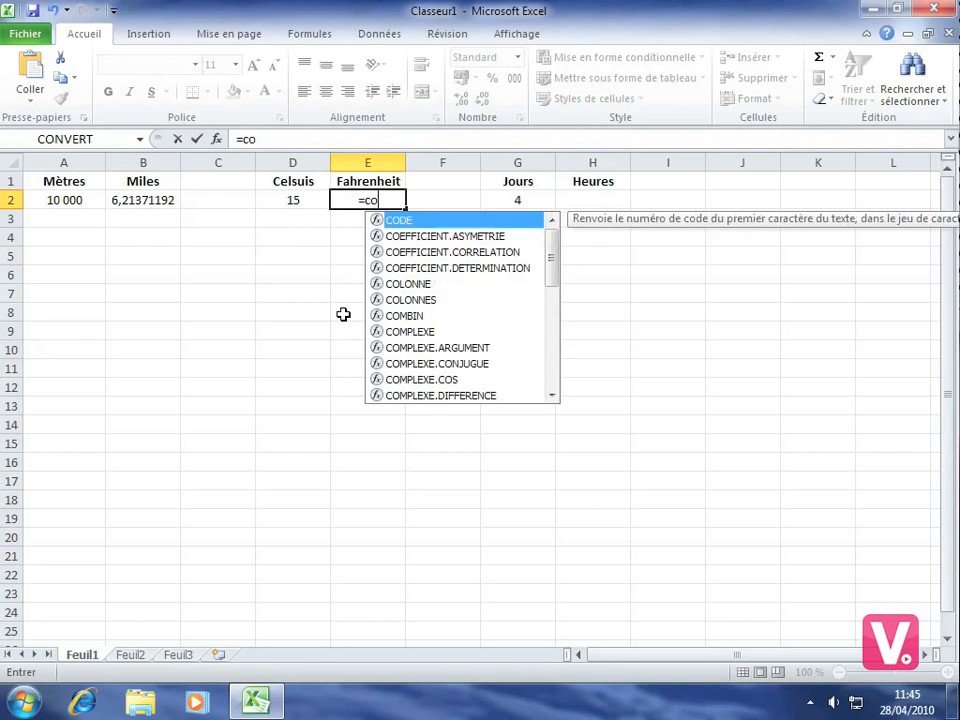
pyautogui.write('n')
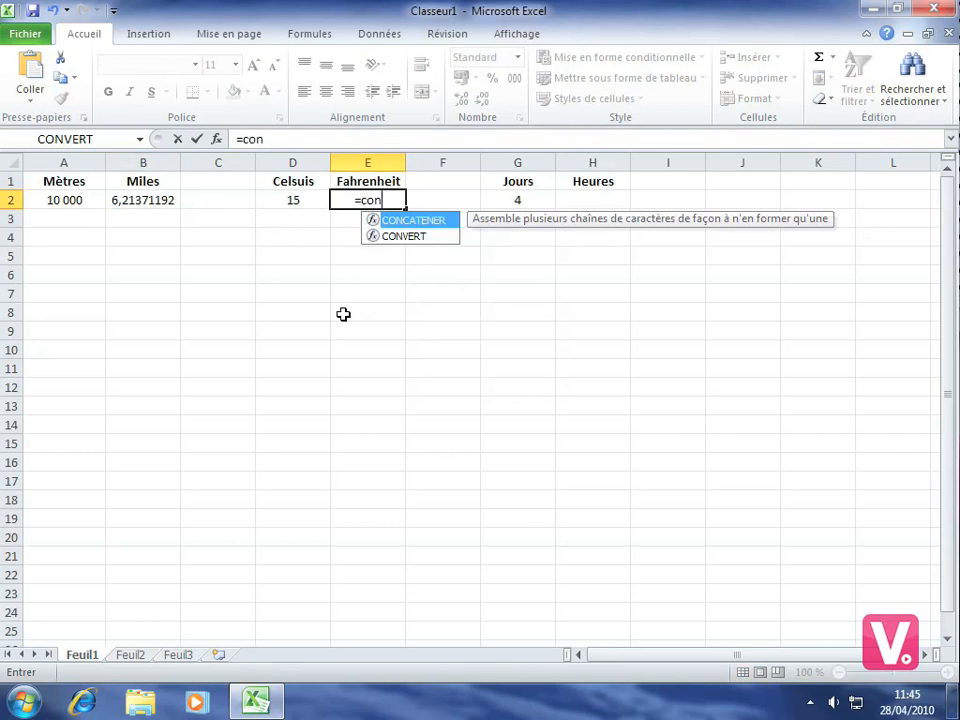
pyautogui.doubleClick(406, 237)
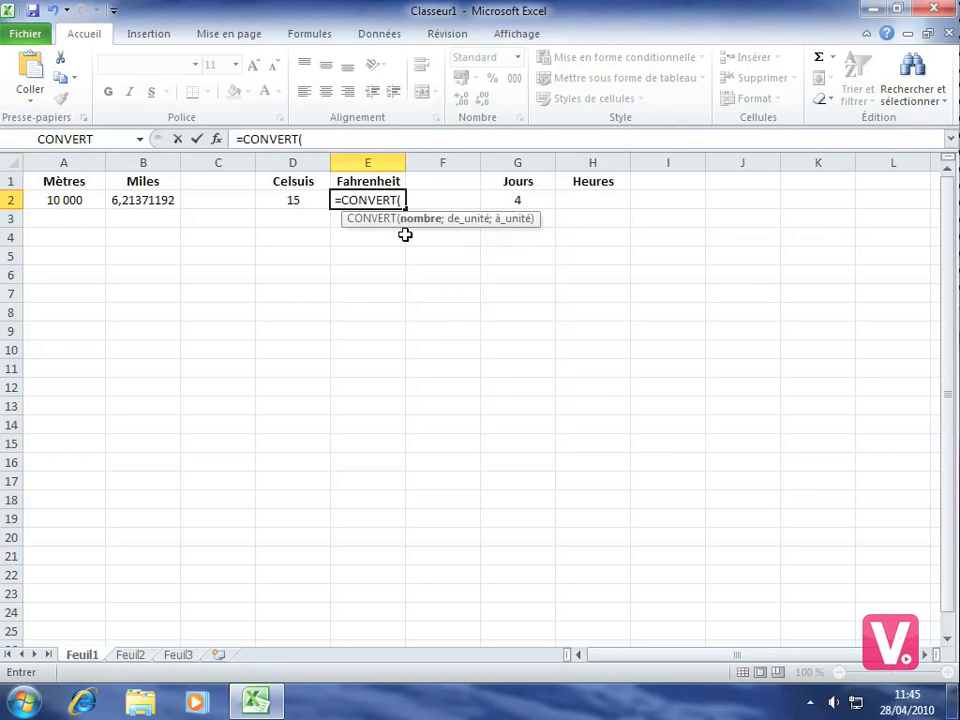
pyautogui.click(288, 199)
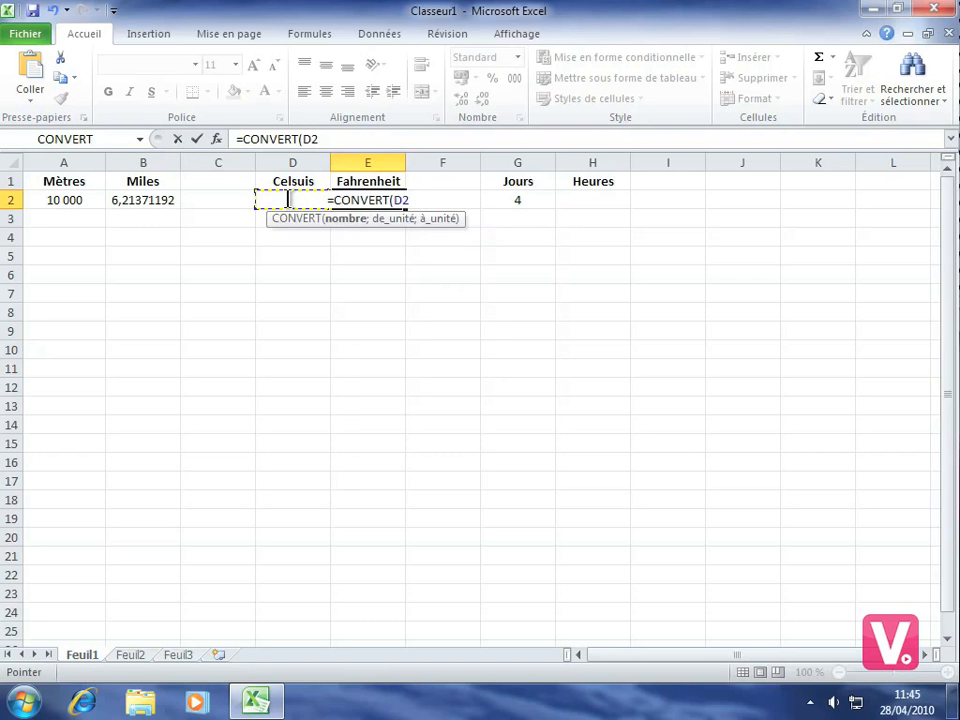
pyautogui.write(';')
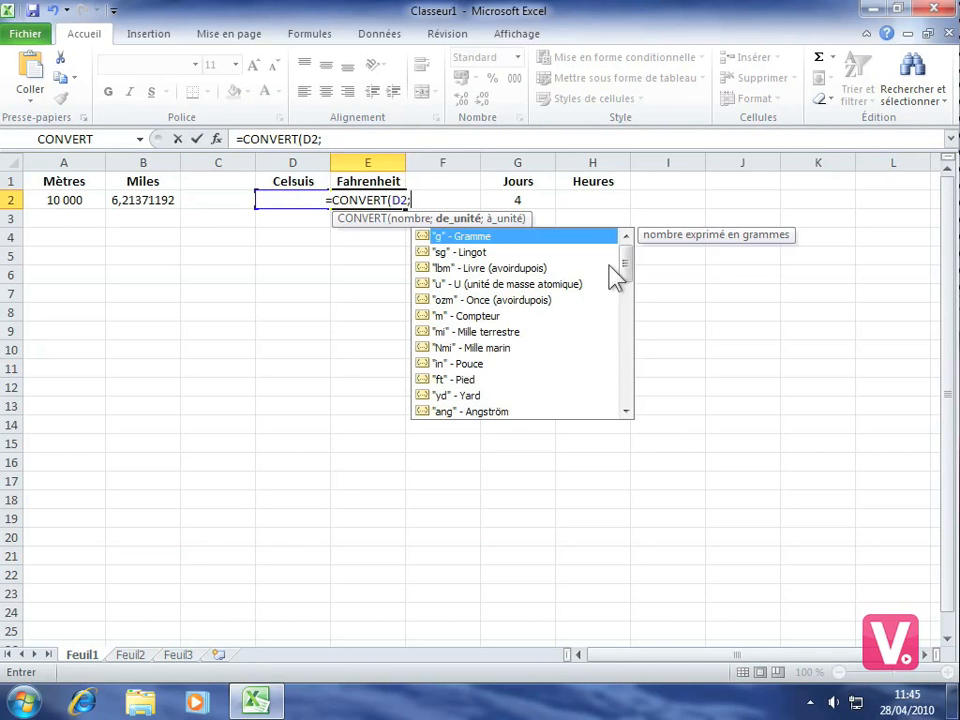
pyautogui.moveTo(627, 263); pyautogui.dragTo(626, 364)
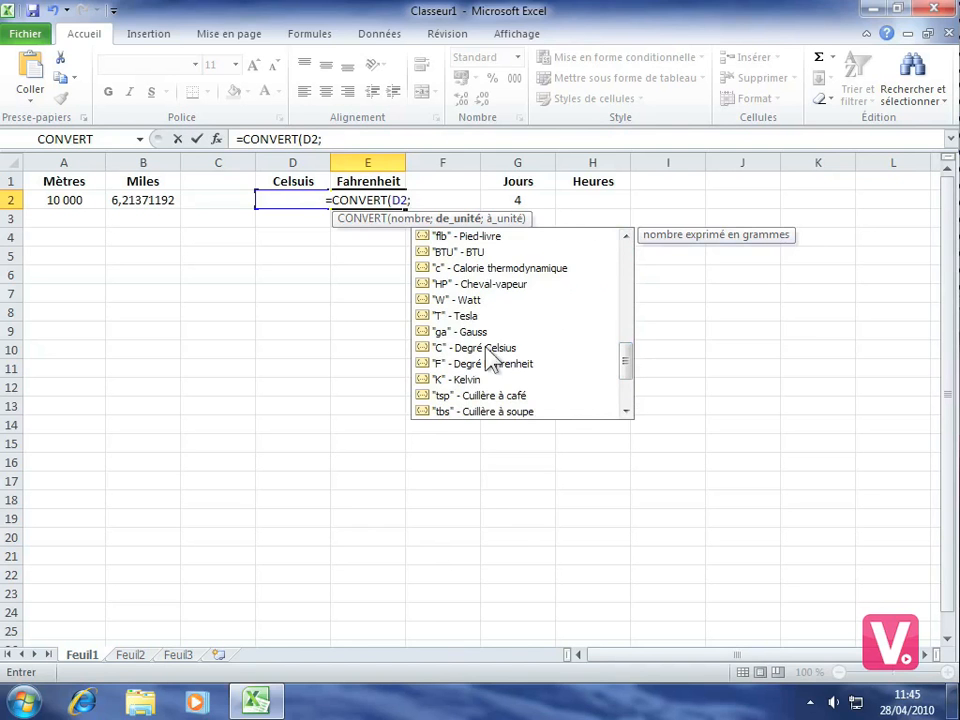
pyautogui.doubleClick(486, 350)
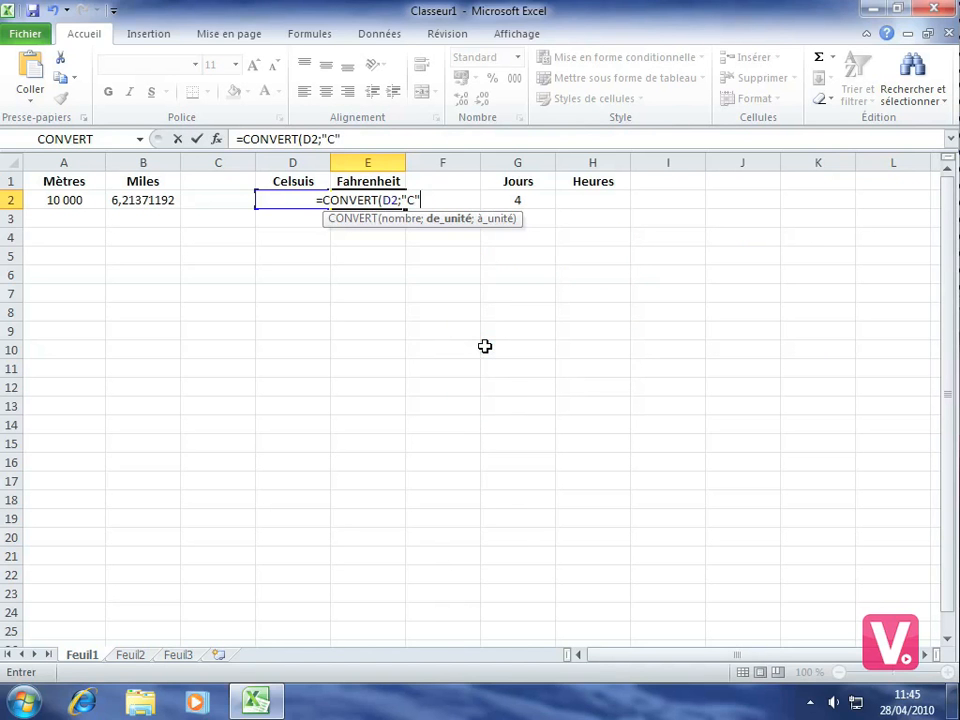
pyautogui.write(';')
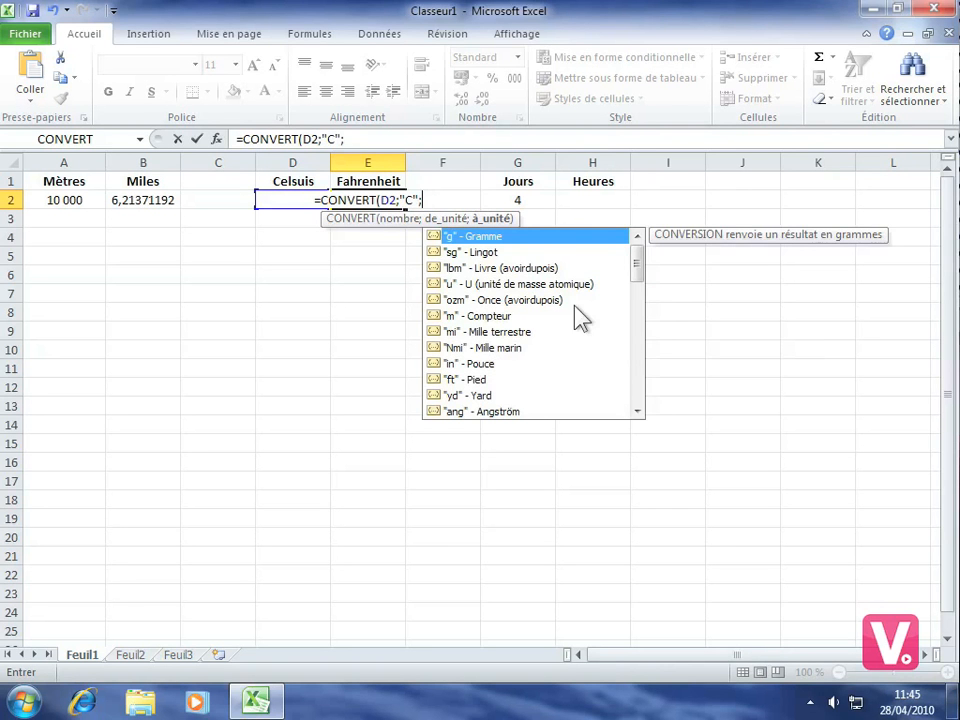
pyautogui.moveTo(639, 268); pyautogui.dragTo(636, 369)
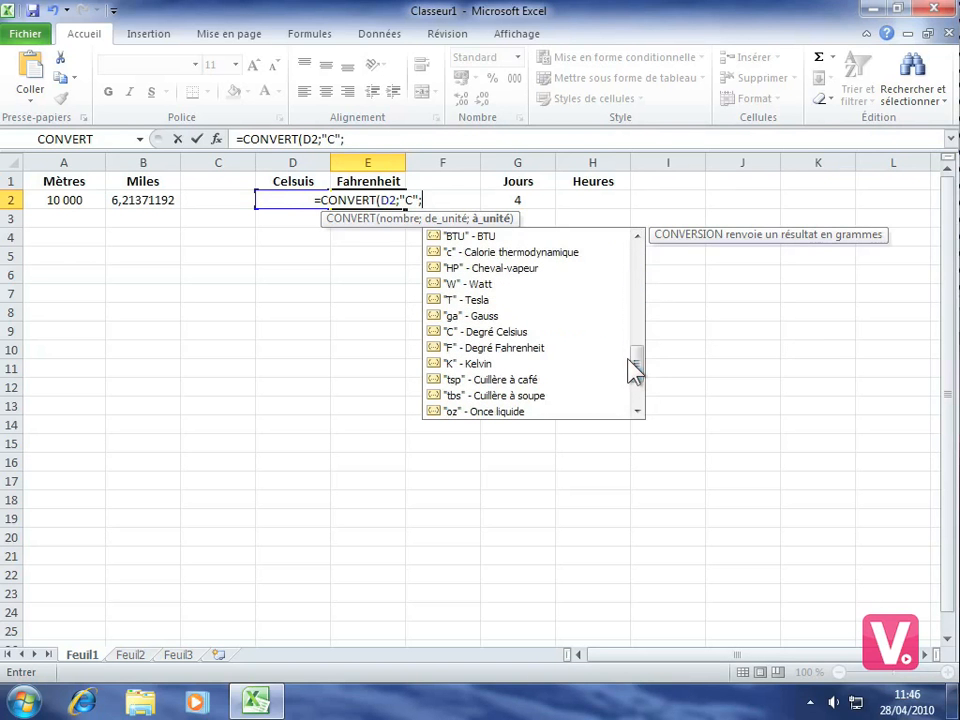
pyautogui.doubleClick(503, 349)
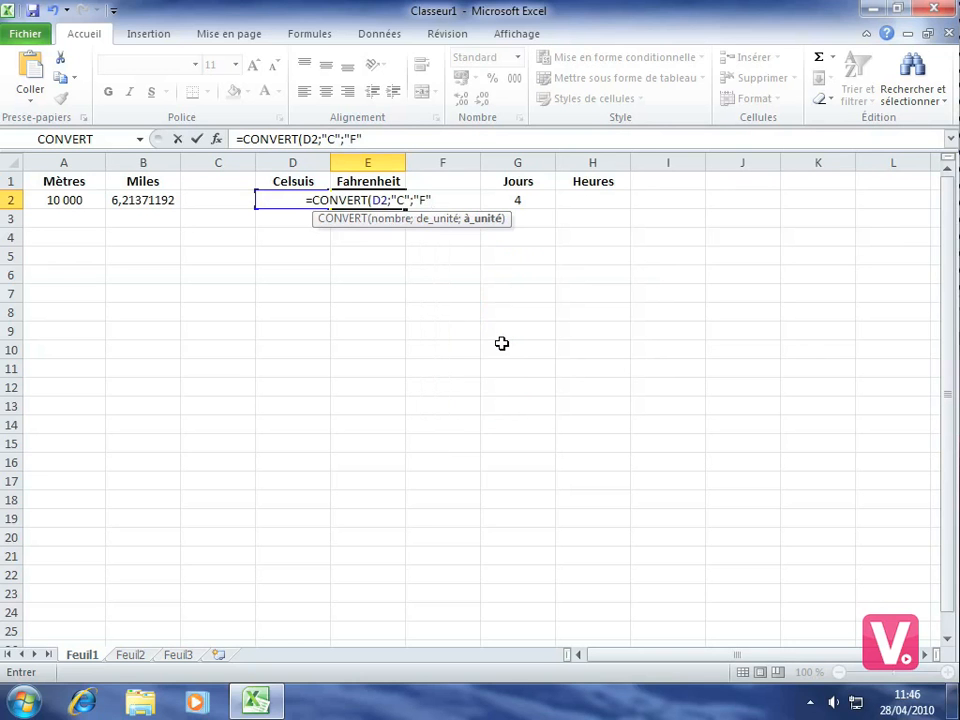
pyautogui.write(')')
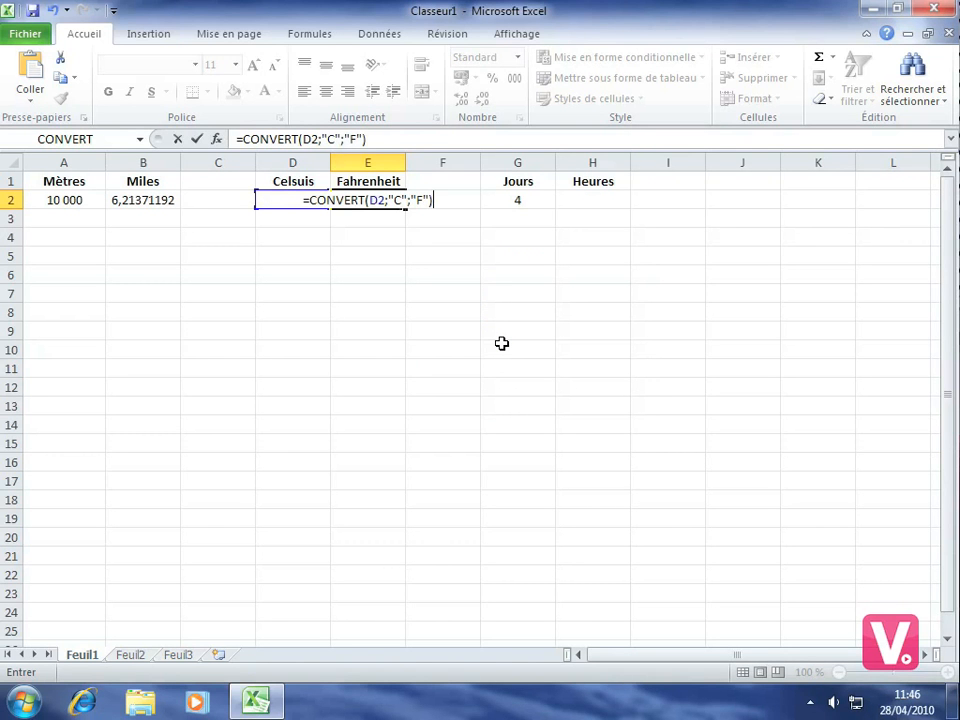
pyautogui.press('Return')
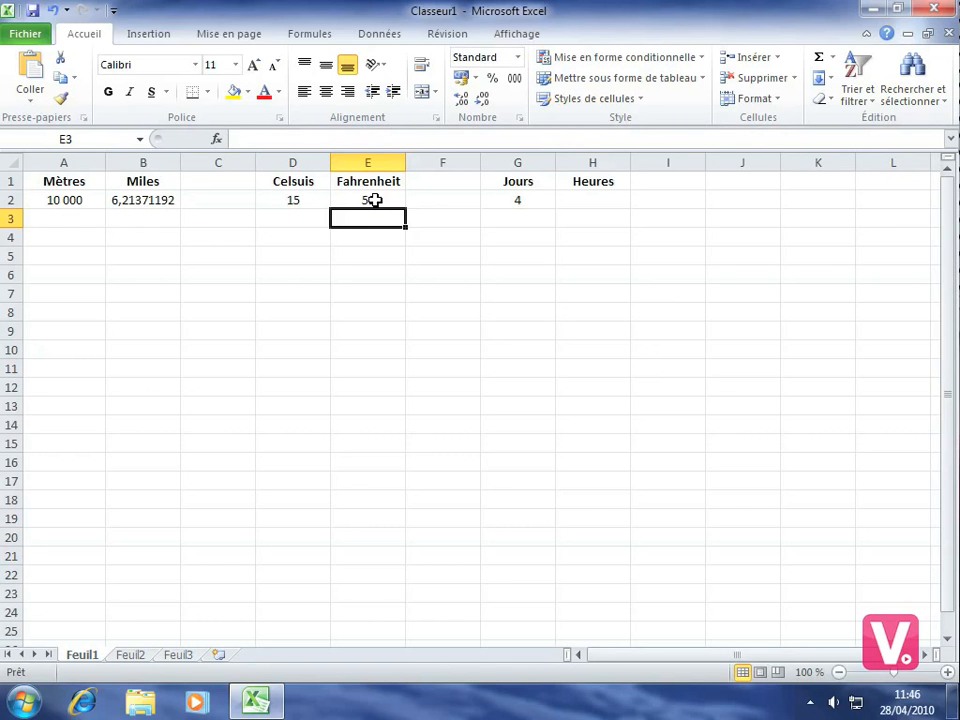
# Enter =CONVERT(G2;"day";"hr") in cell H2 to convert the number of days into hours.
pyautogui.click(591, 200)
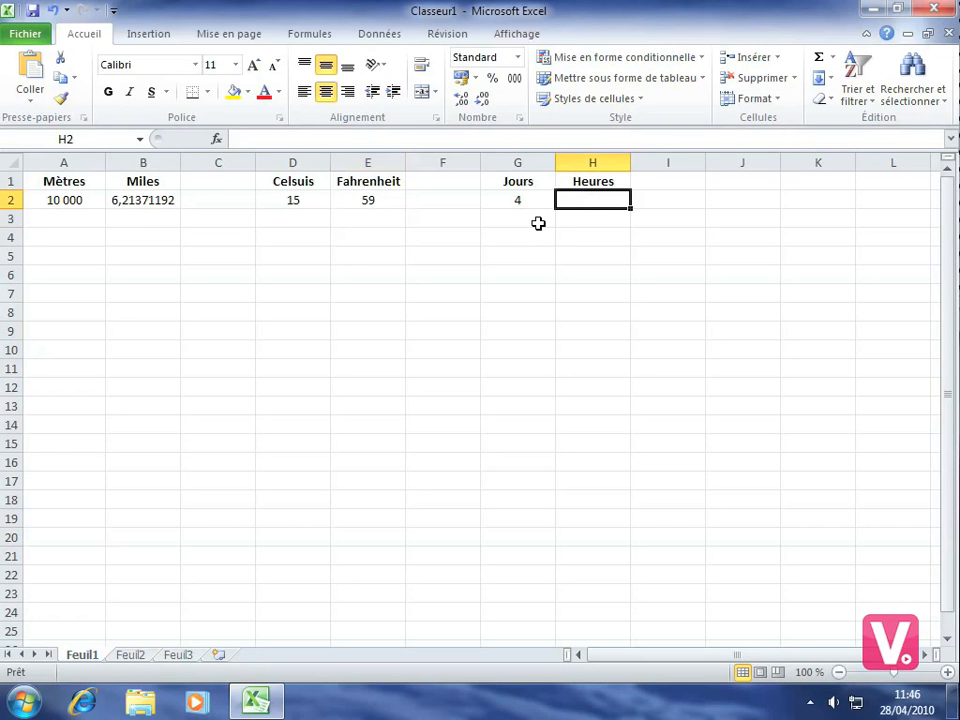
pyautogui.write('=conver')
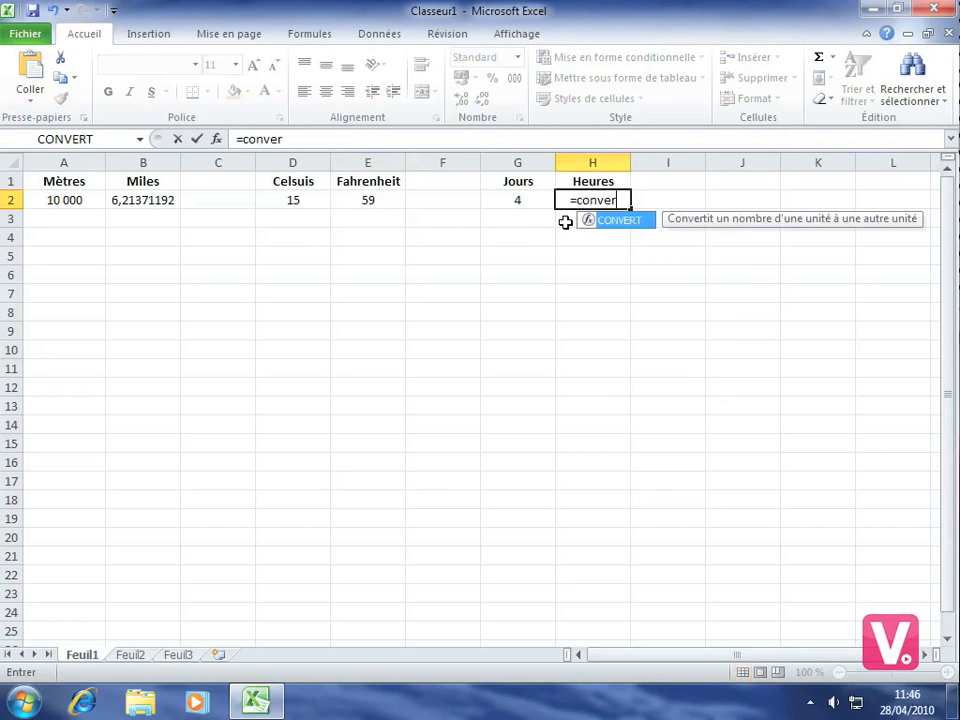
pyautogui.doubleClick(615, 221)
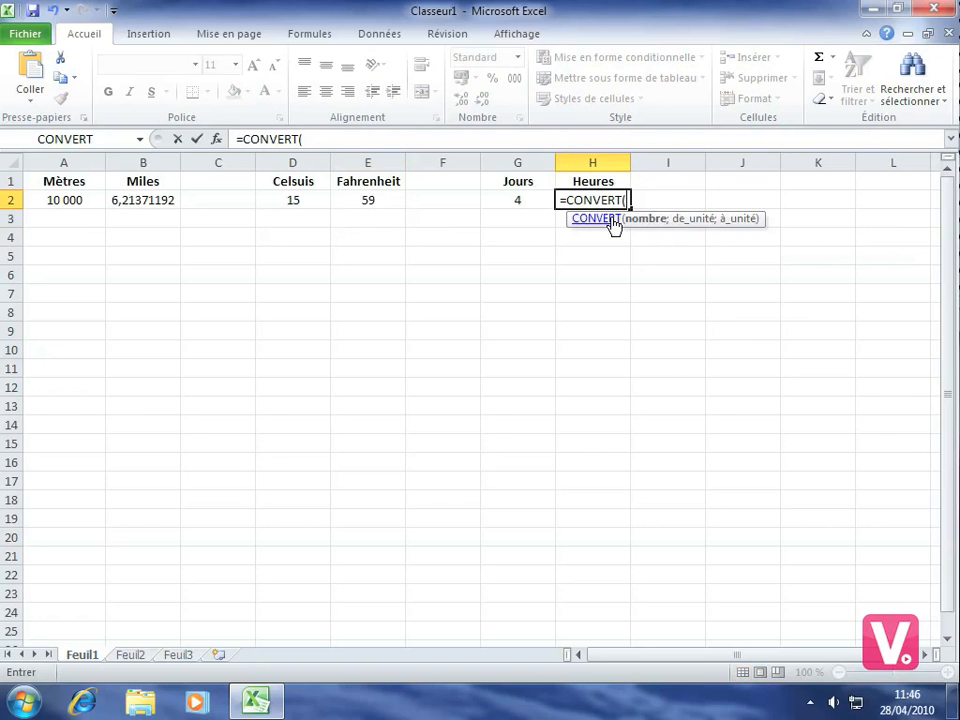
pyautogui.click(508, 198)
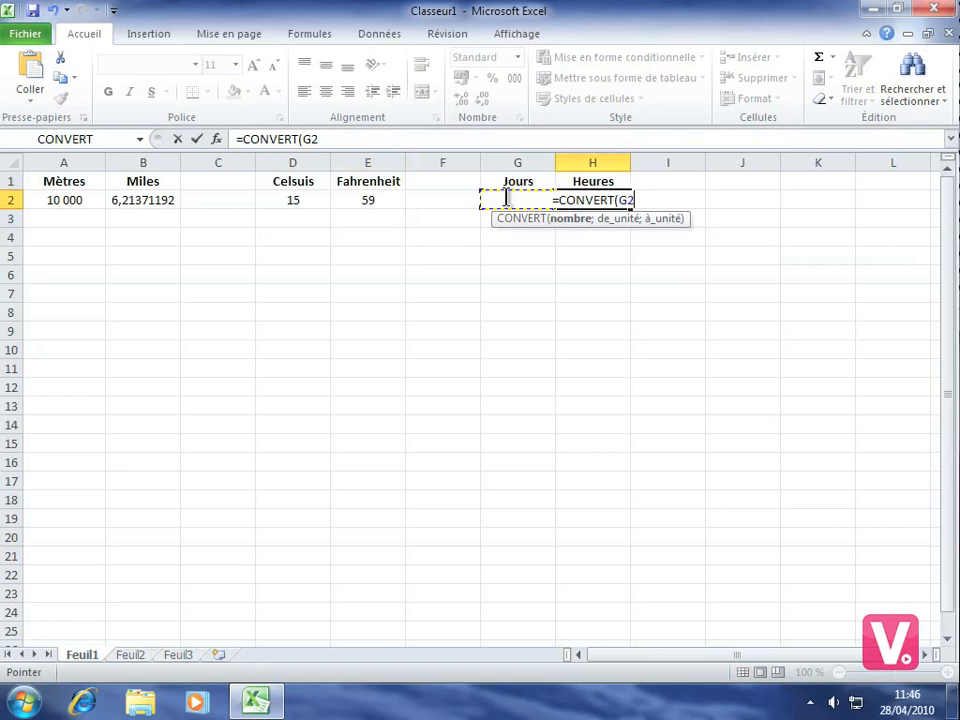
pyautogui.write(';')
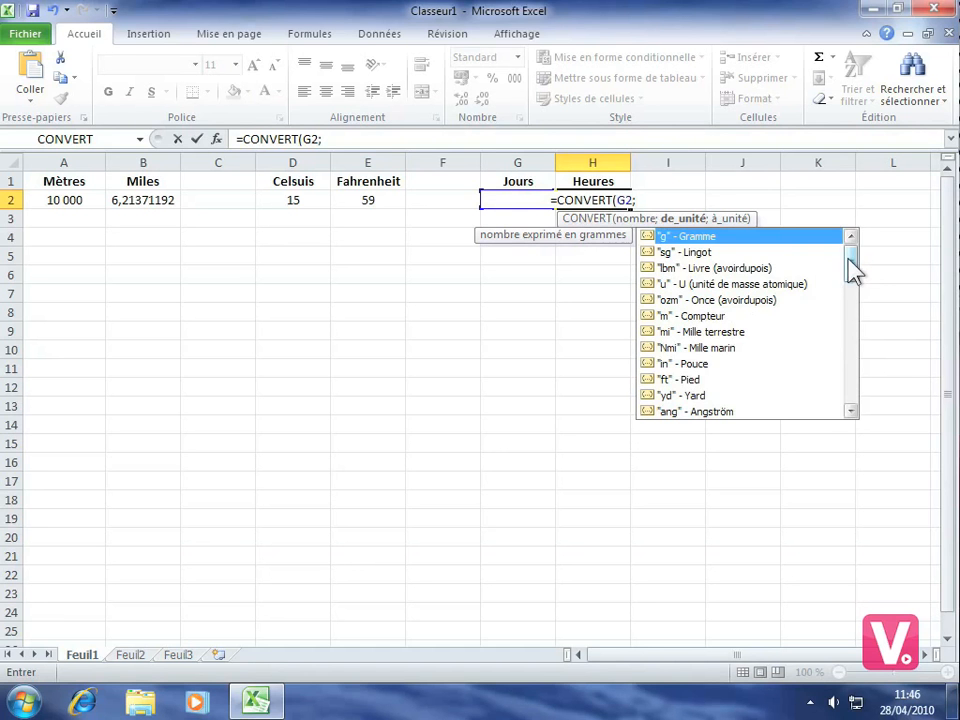
pyautogui.moveTo(851, 270); pyautogui.dragTo(853, 275)
pyautogui.moveTo(851, 284); pyautogui.dragTo(851, 294)
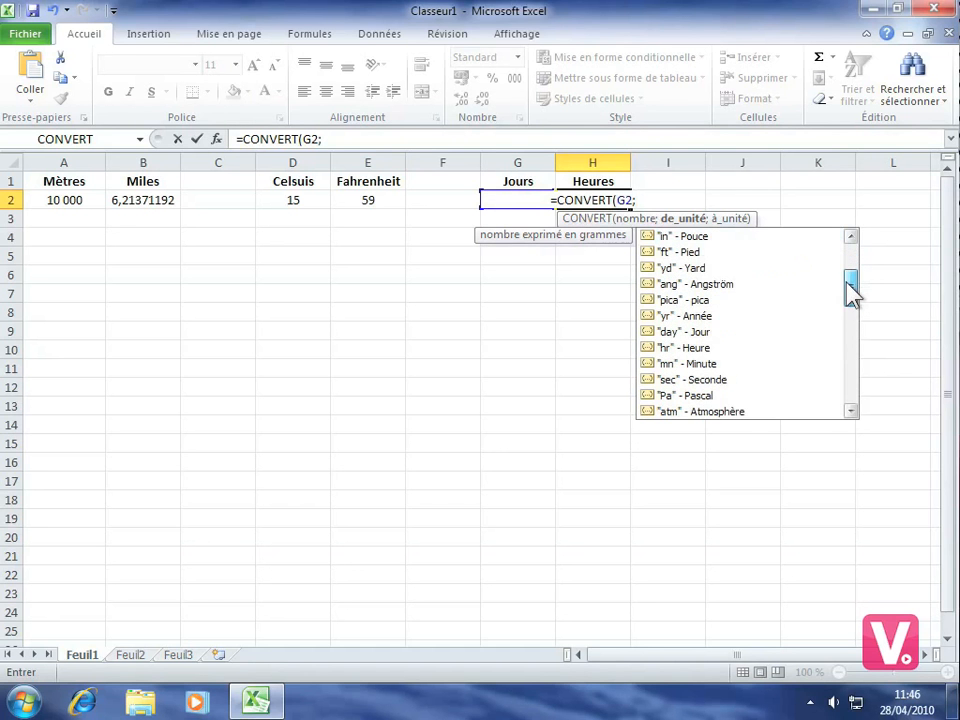
pyautogui.doubleClick(686, 332)
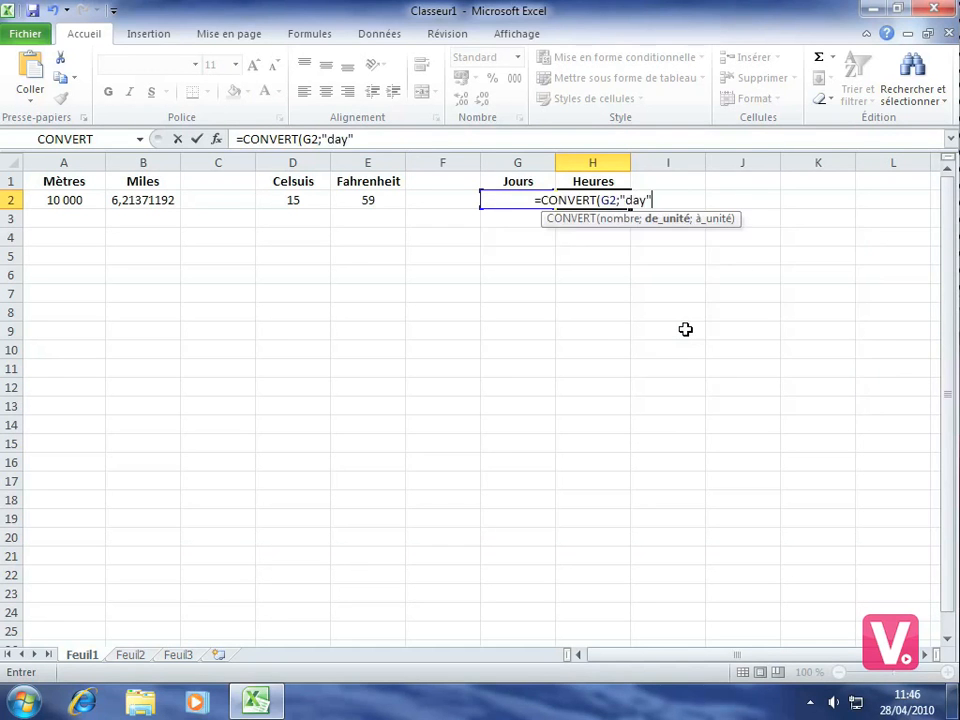
pyautogui.write(';')
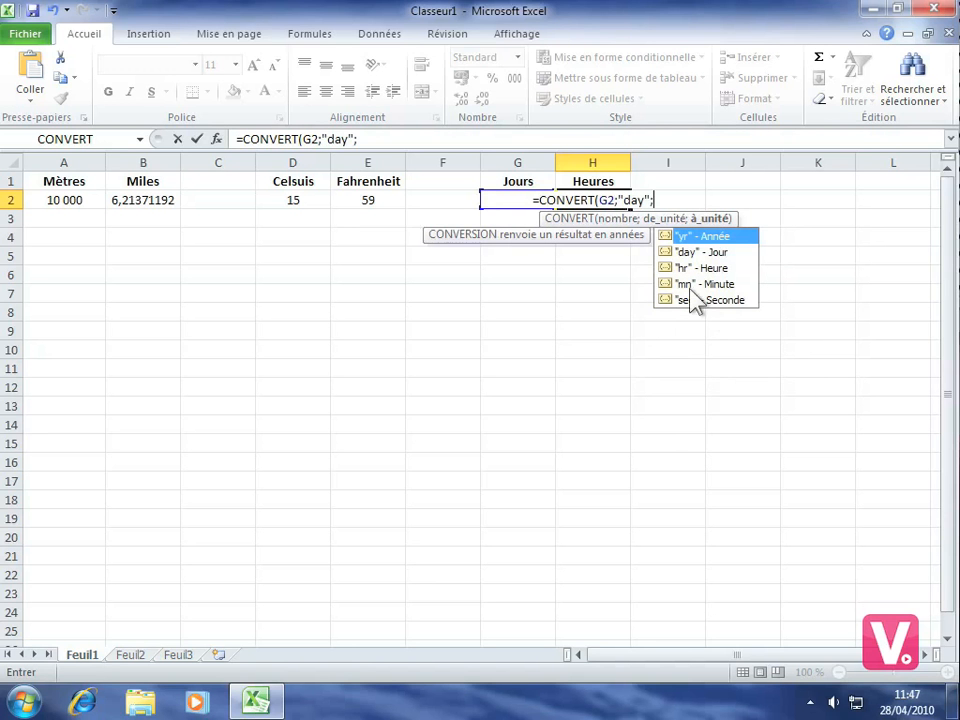
pyautogui.doubleClick(710, 268)
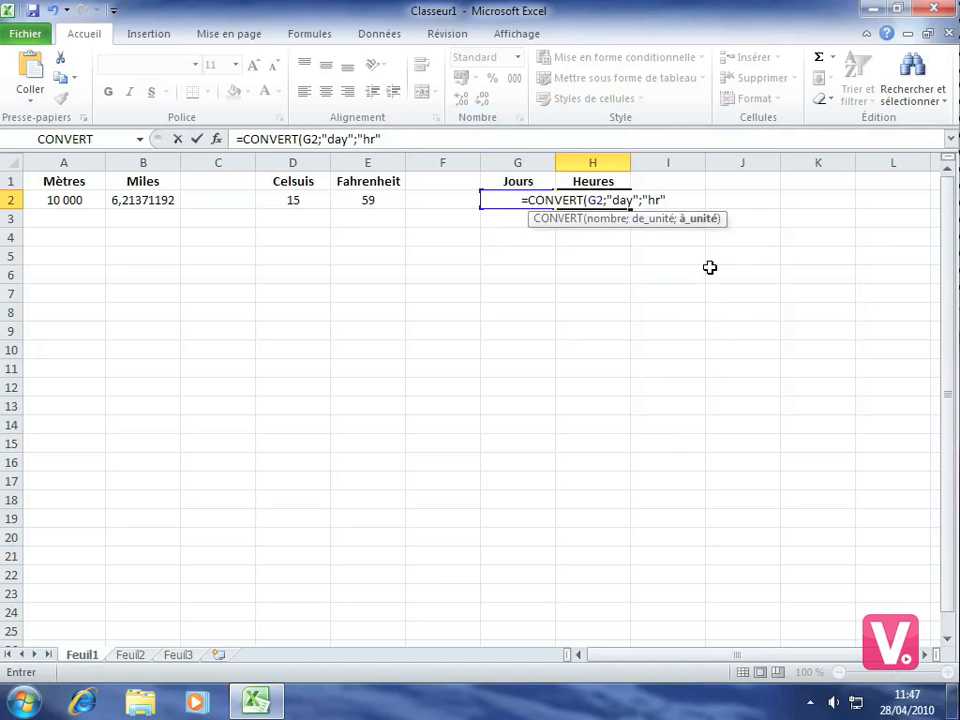
pyautogui.write(')')
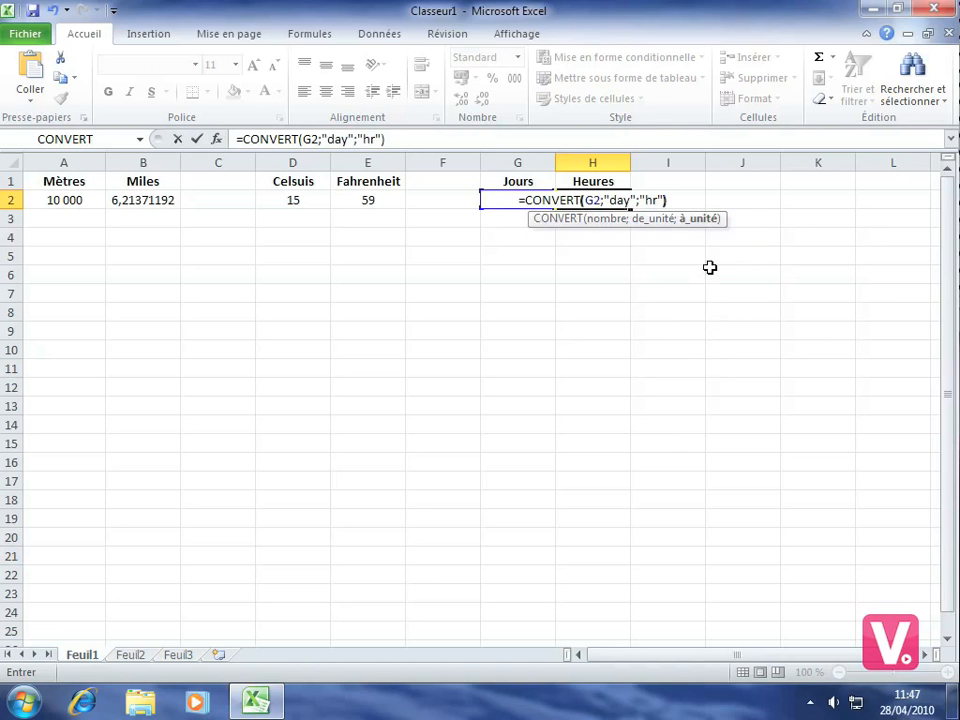
pyautogui.press('Return')
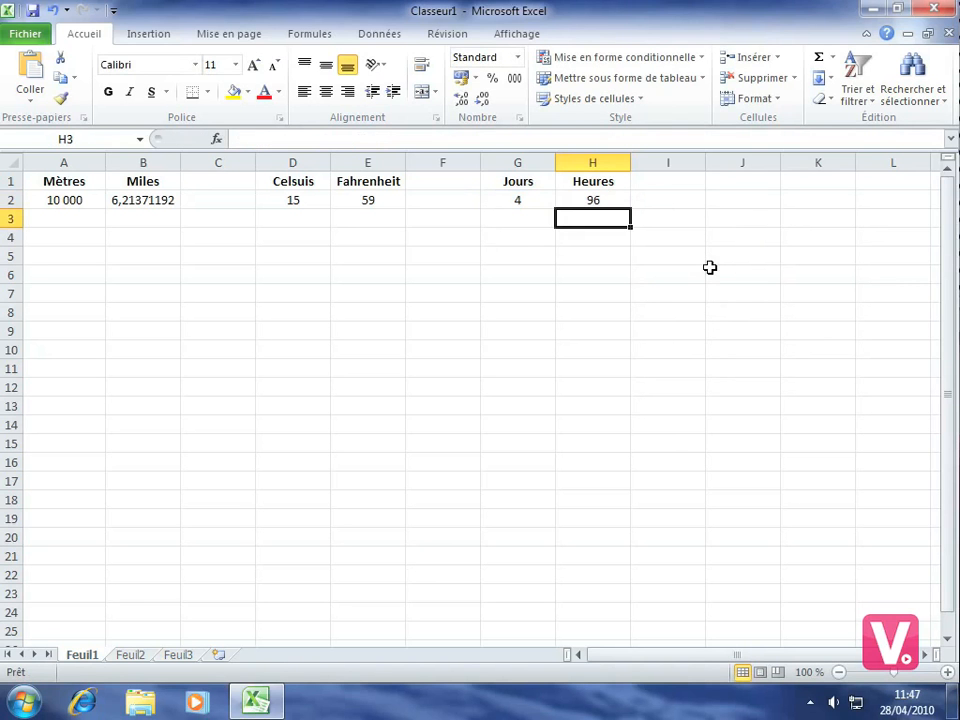